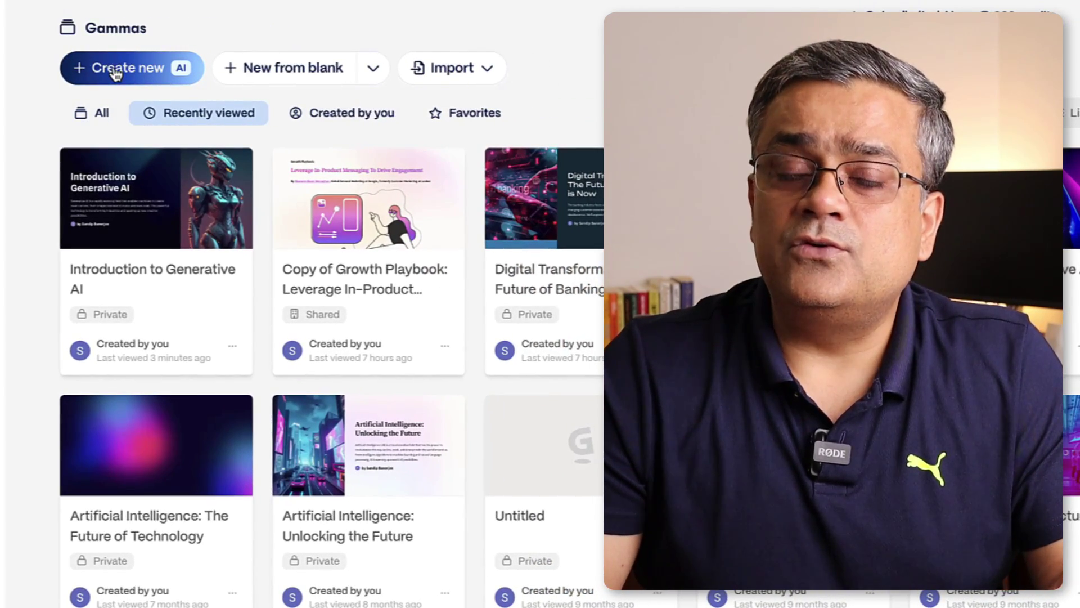
# Step: Start a new AI-generated presentation from a one-line prompt, with 8 cards and the Traditional page style
pyautogui.click(115, 72)
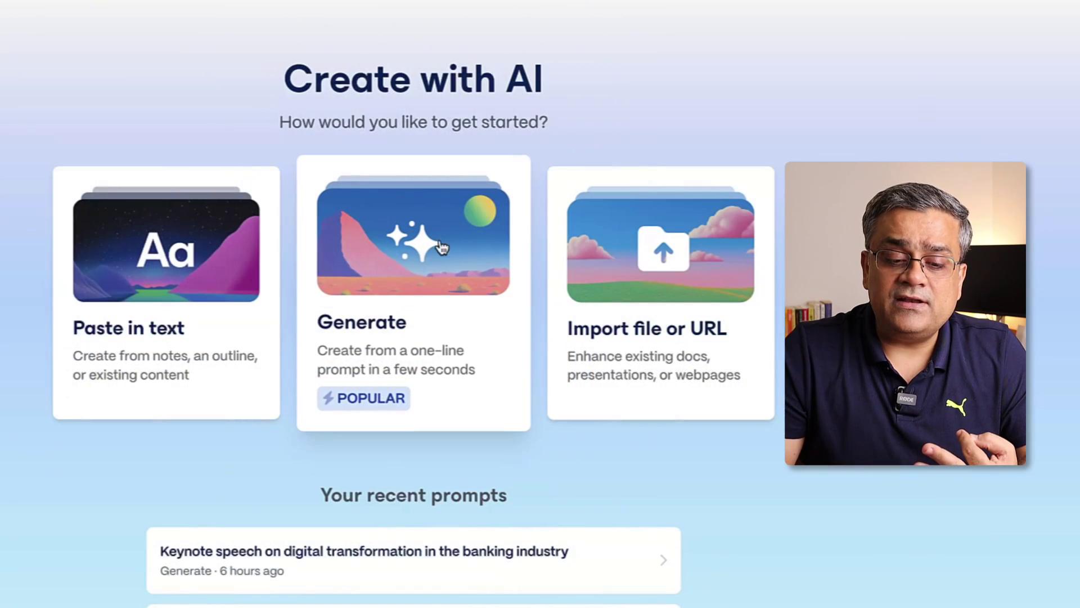
pyautogui.click(378, 315)
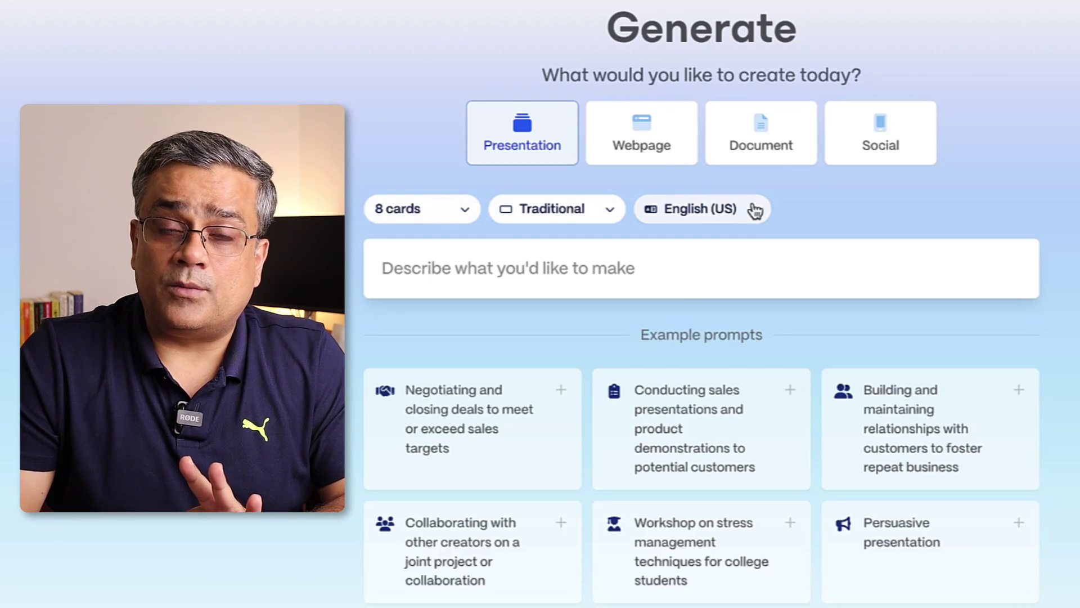
pyautogui.click(469, 214)
pyautogui.scroll(-2, 567, 236)
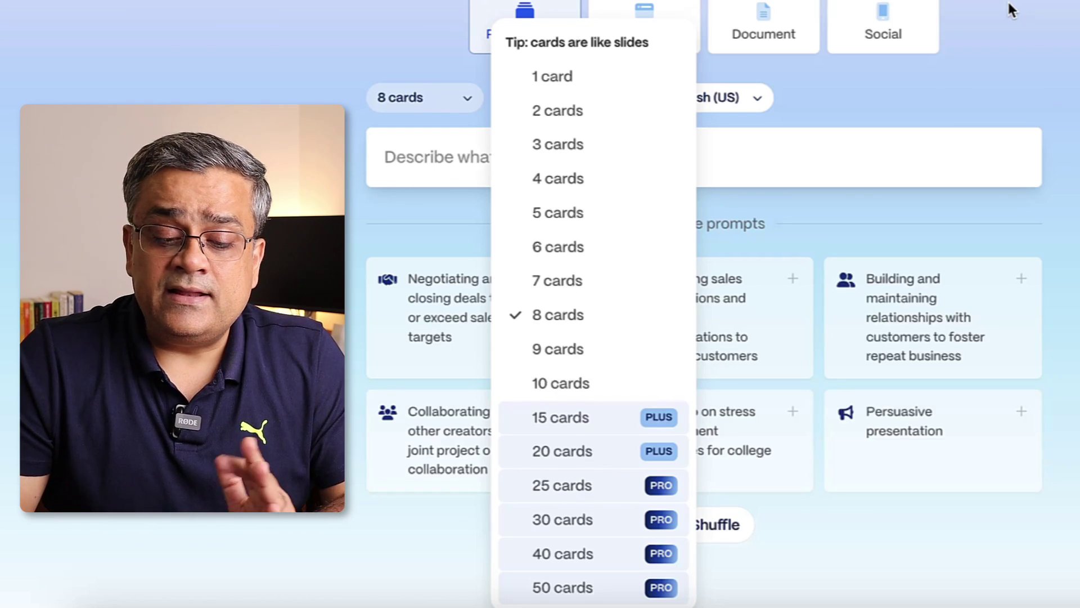
pyautogui.click(544, 327)
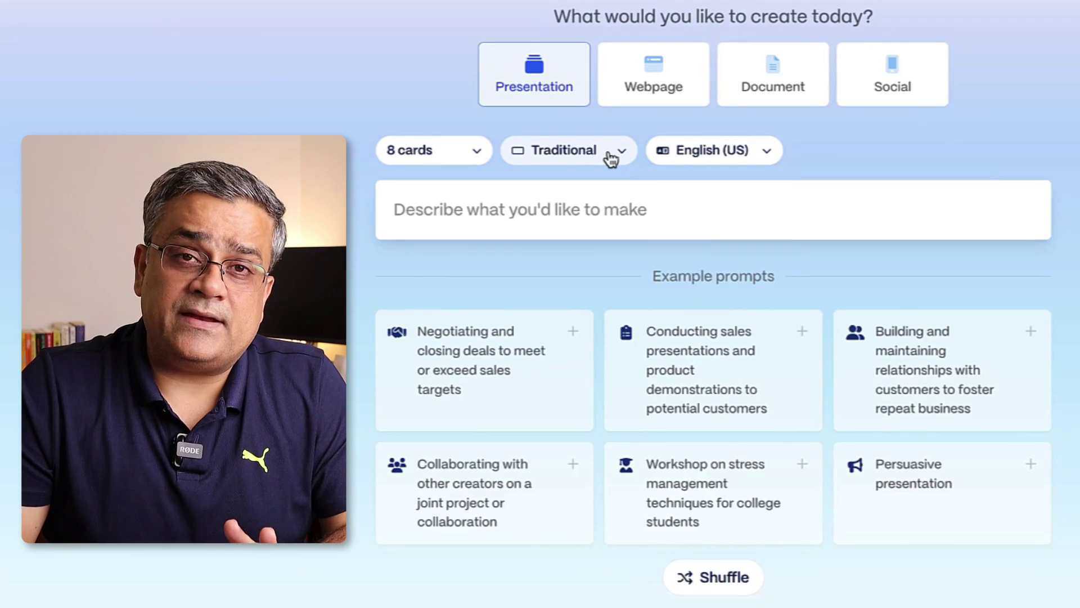
pyautogui.click(611, 159)
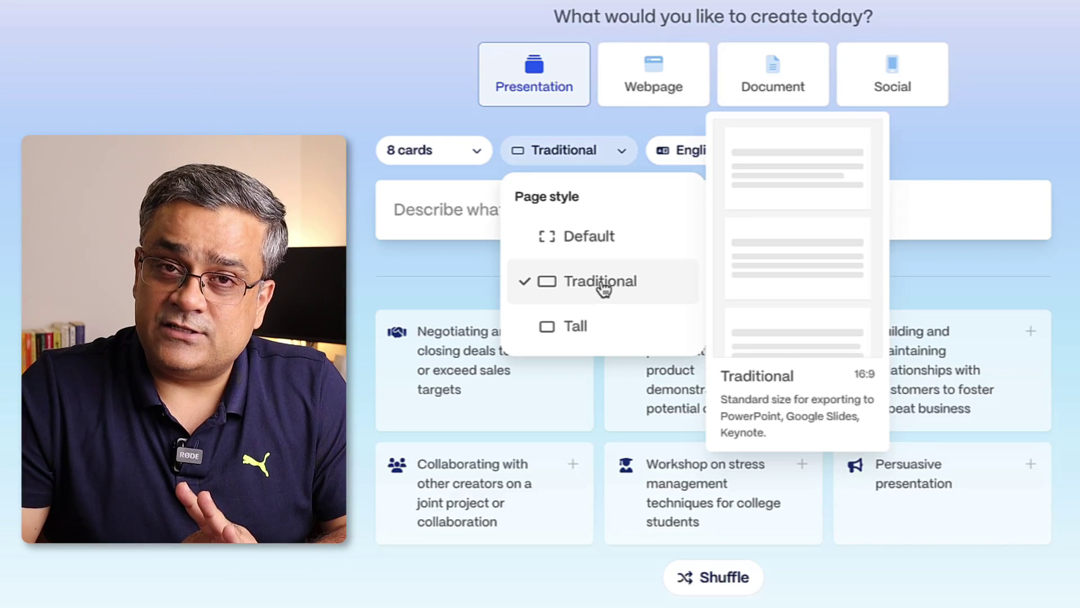
pyautogui.click(604, 289)
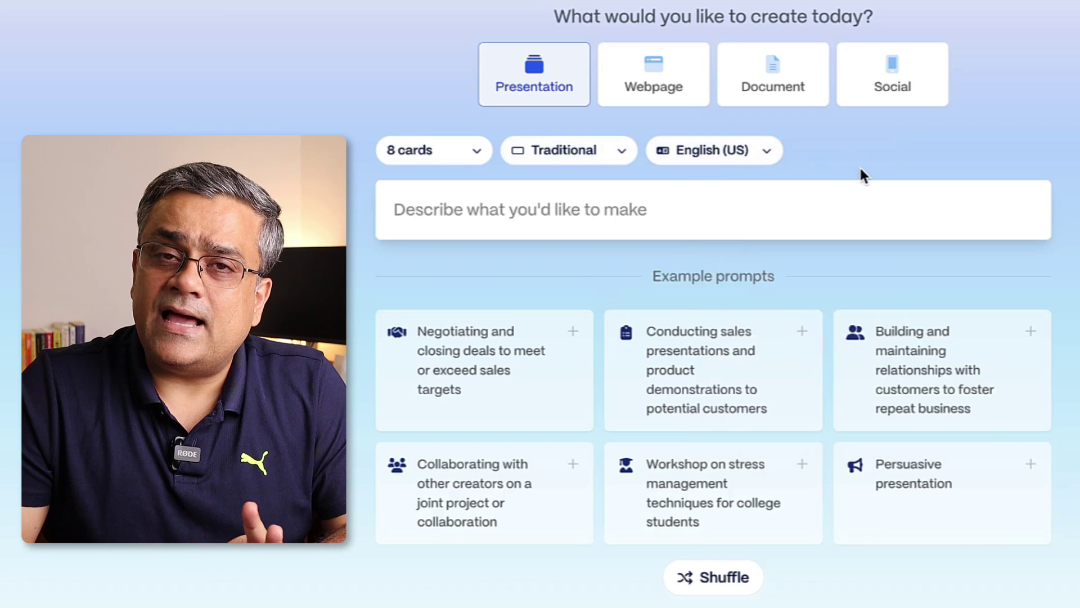
# Step: Look through the available output languages for the presentation without changing the selection
pyautogui.click(765, 151)
pyautogui.scroll(-5, 795, 285)
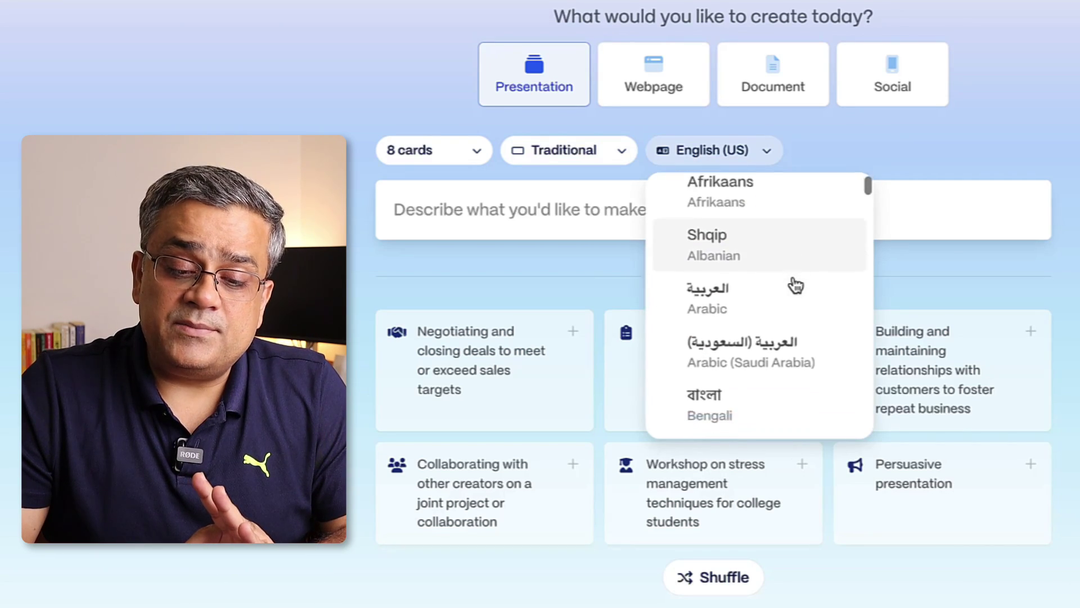
pyautogui.scroll(-8, 796, 285)
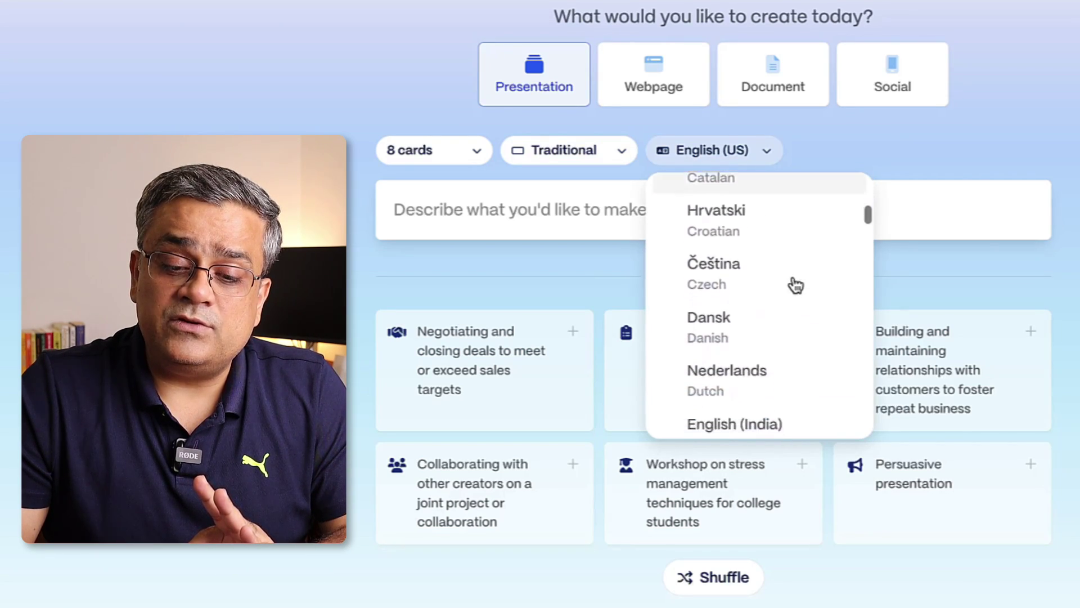
pyautogui.scroll(-5, 795, 286)
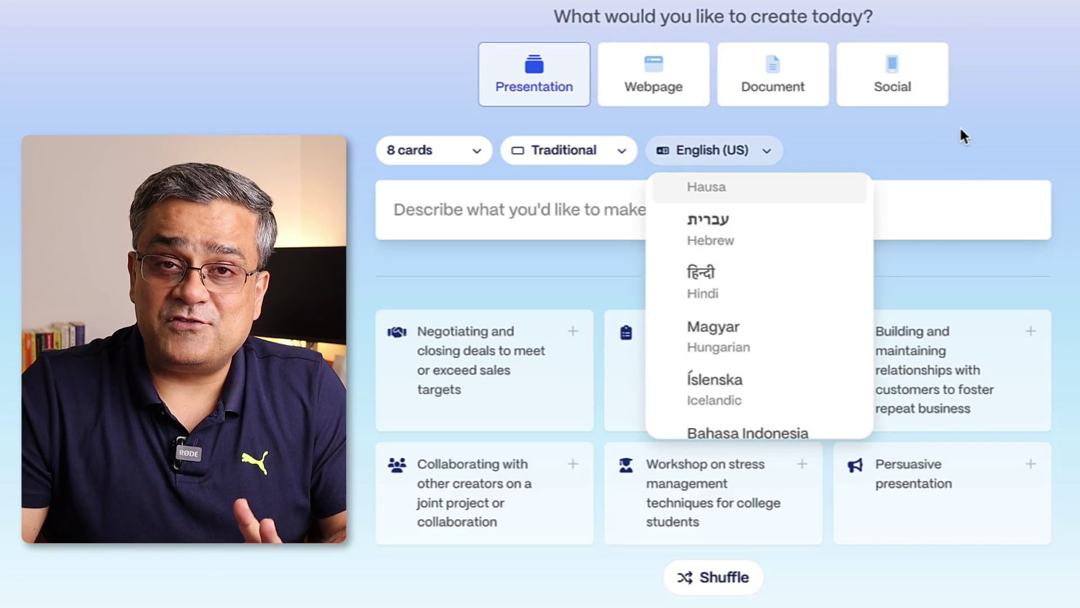
pyautogui.click(937, 146)
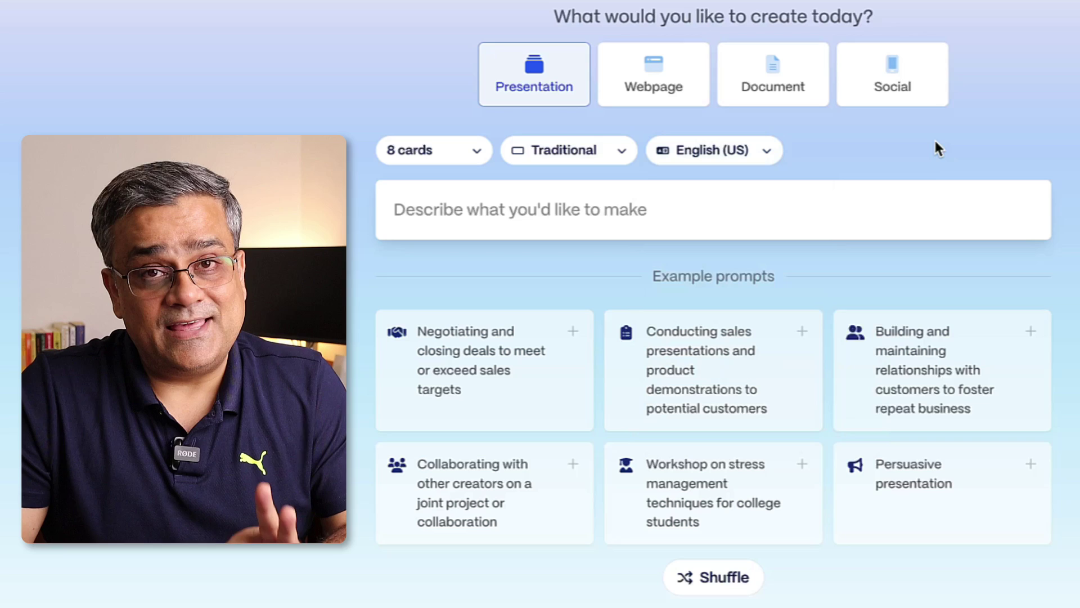
# Step: Generate an outline from the example prompt "Conducting sales presentations and product demonstrations to potential customers"
pyautogui.click(695, 223)
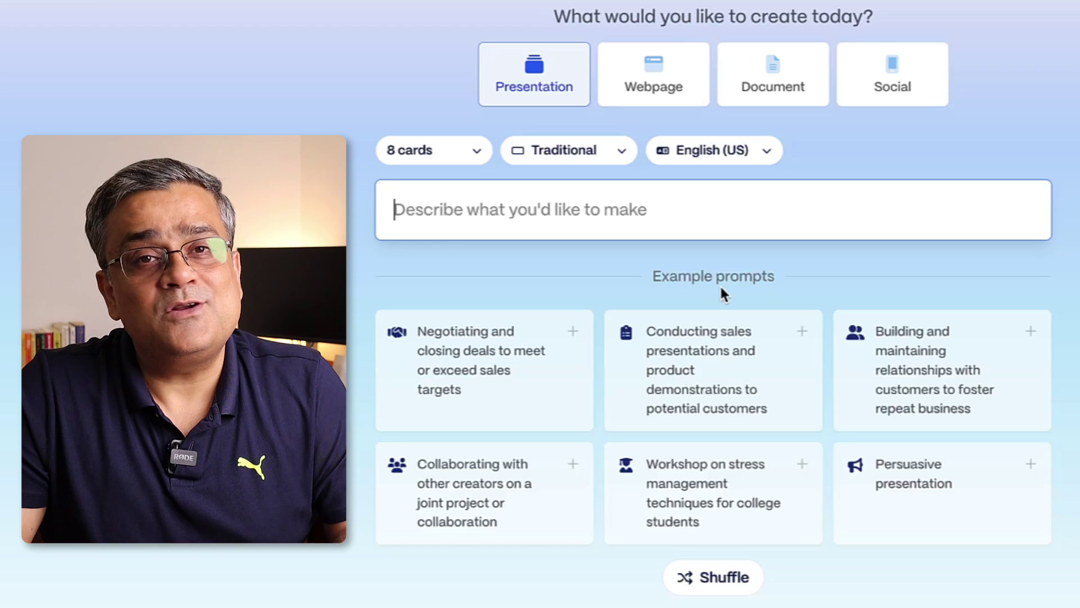
pyautogui.click(677, 374)
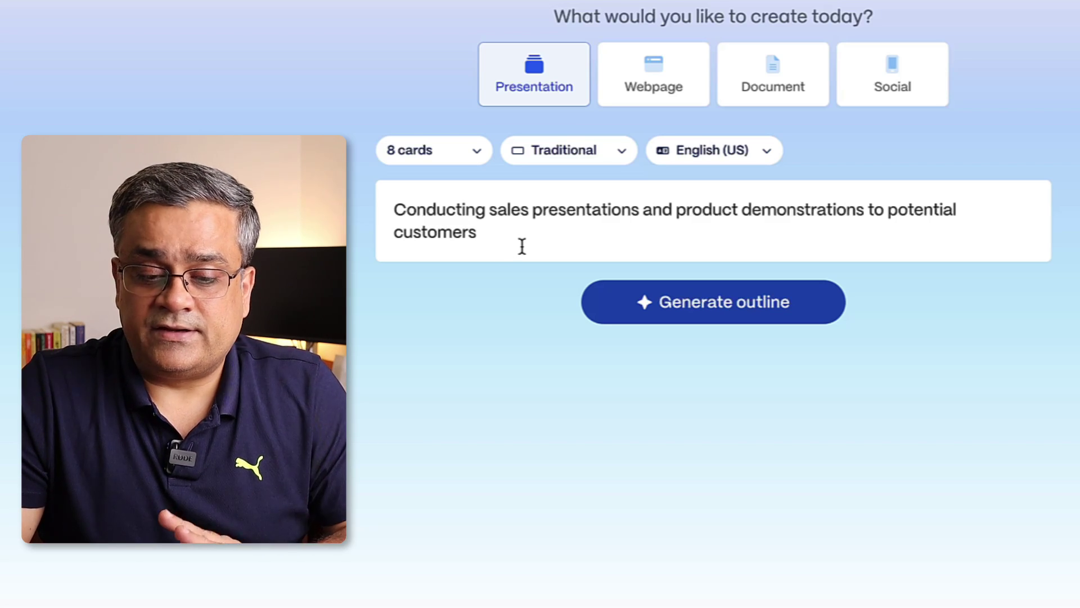
pyautogui.click(717, 308)
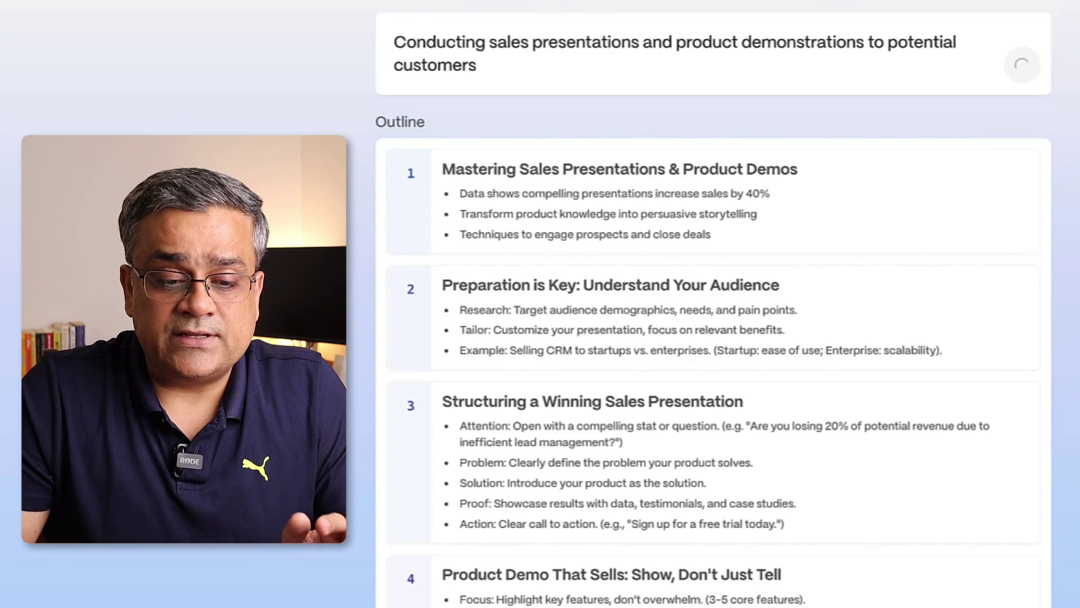
# Step: Change the sales increase percentage in the first bullet of outline card 1 to 50%
pyautogui.scroll(-7, 667, 220)
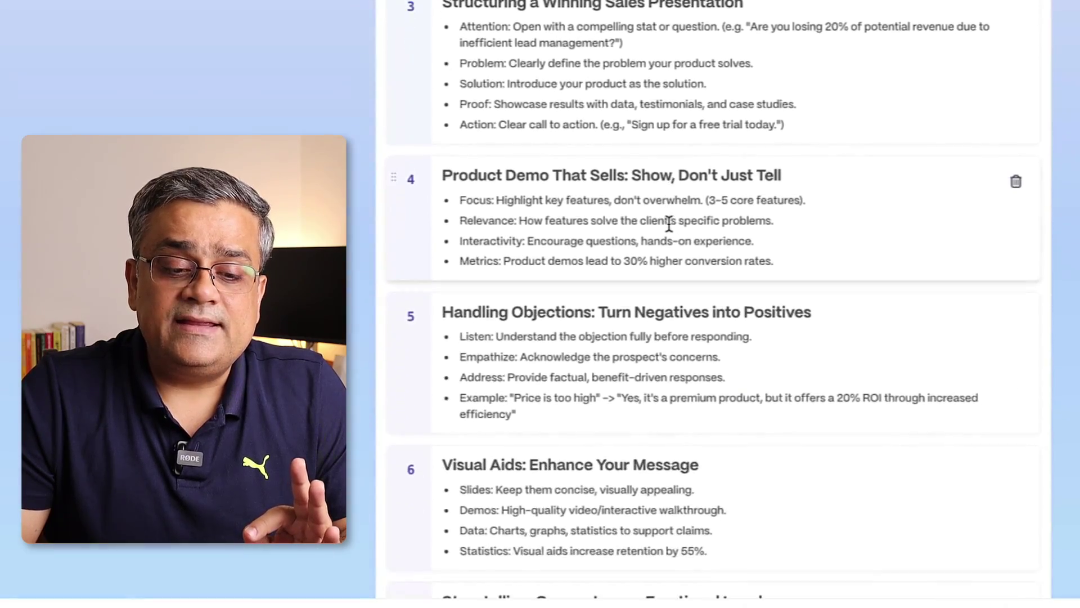
pyautogui.scroll(-10, 668, 224)
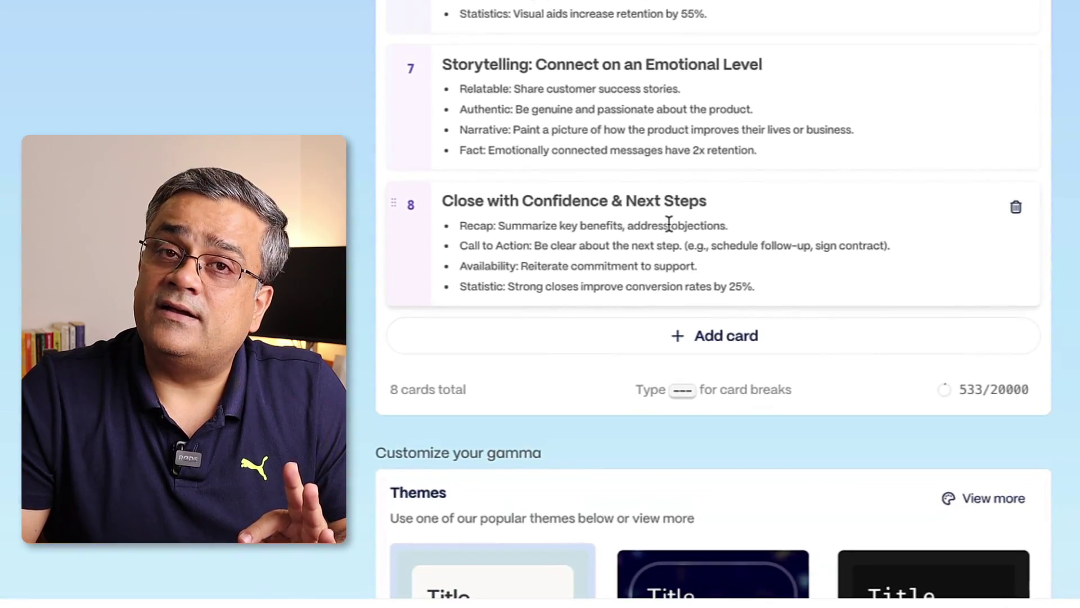
pyautogui.scroll(17, 668, 224)
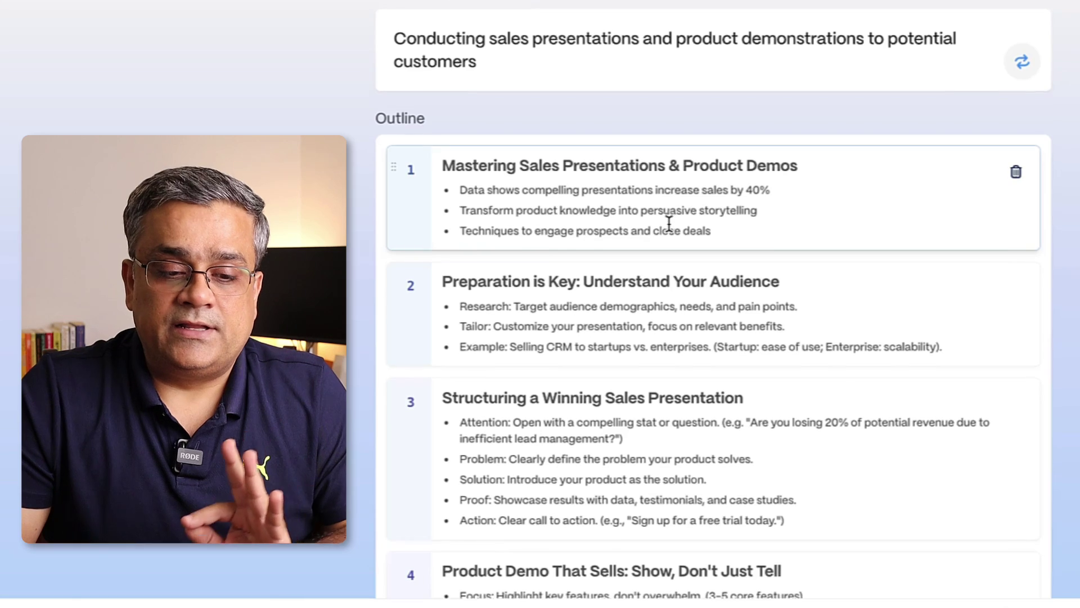
pyautogui.scroll(-1, 668, 224)
pyautogui.click(796, 128)
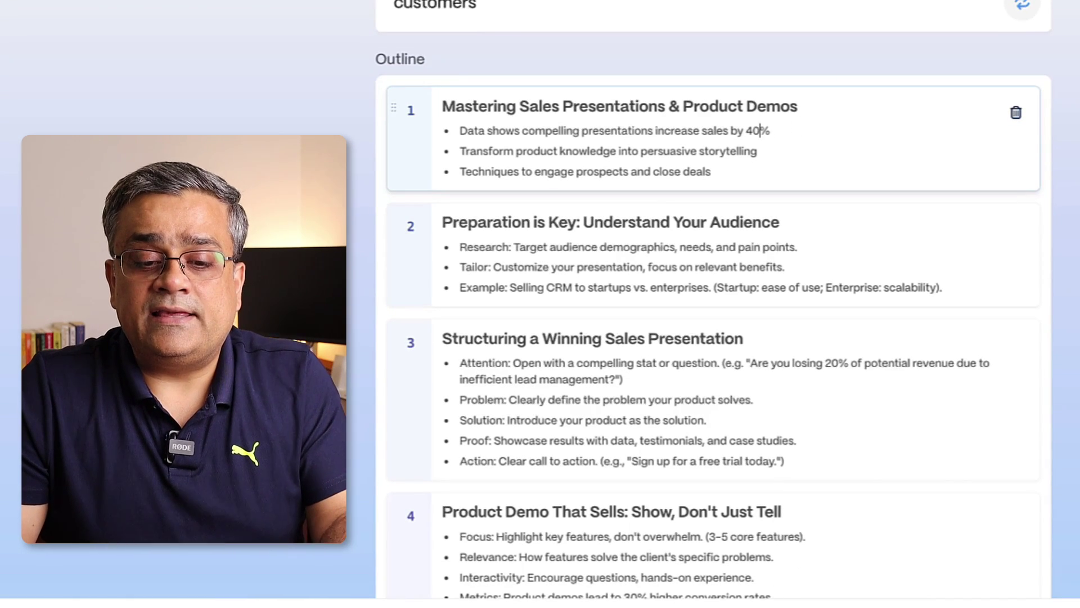
pyautogui.hotkey('shift', 'Left')
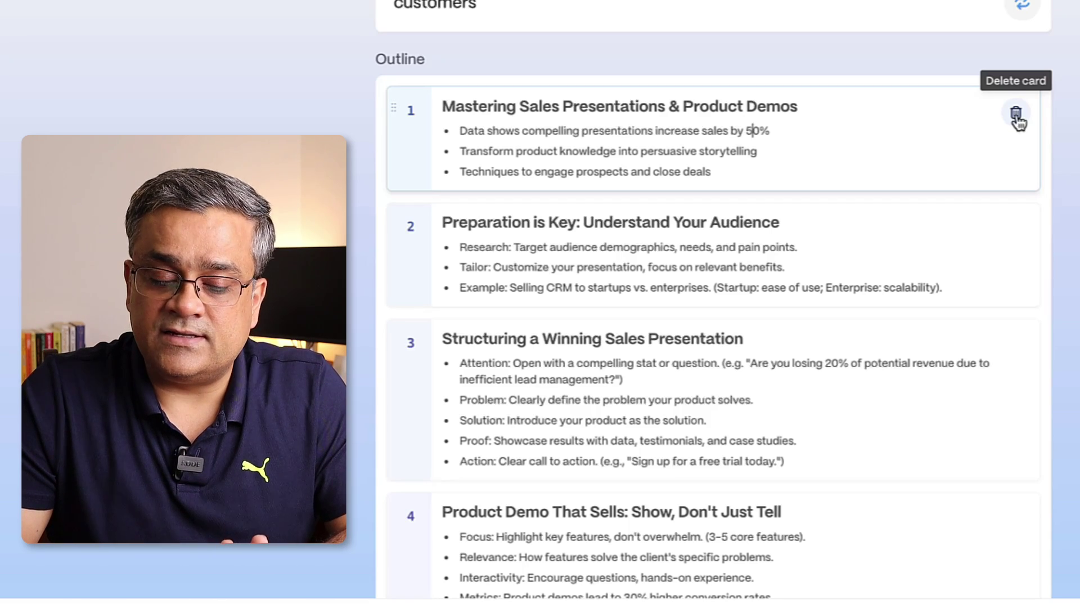
# Step: Try to move the "Handling Objections: Turn Negatives into Positives" card above the "Product Demo That Sells" card in the outline
pyautogui.scroll(-5, 693, 237)
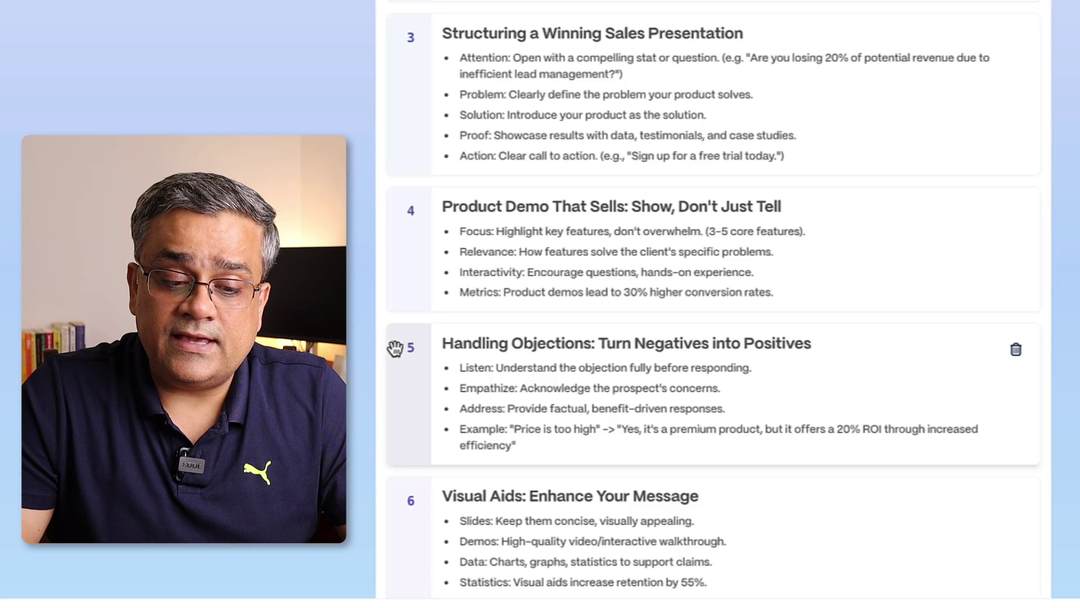
pyautogui.moveTo(396, 347); pyautogui.dragTo(390, 224)
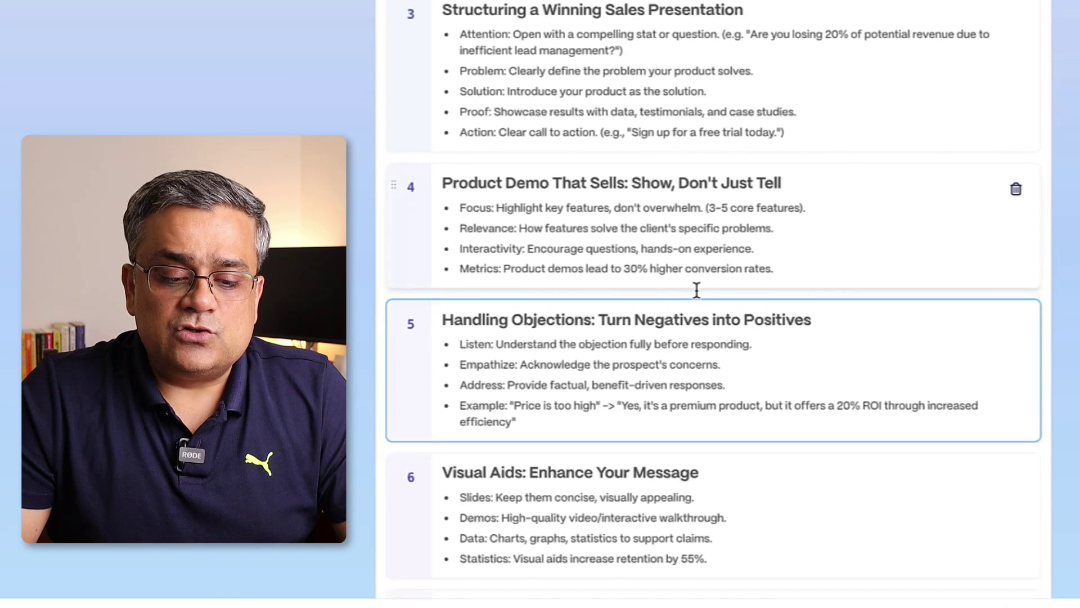
pyautogui.scroll(-2, 697, 290)
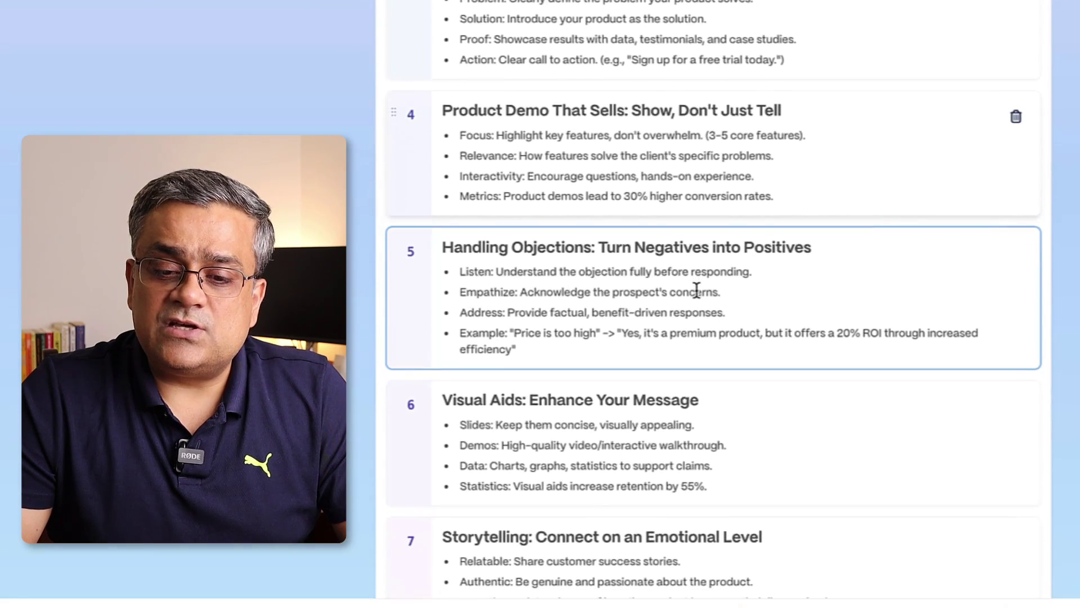
pyautogui.scroll(-1, 696, 290)
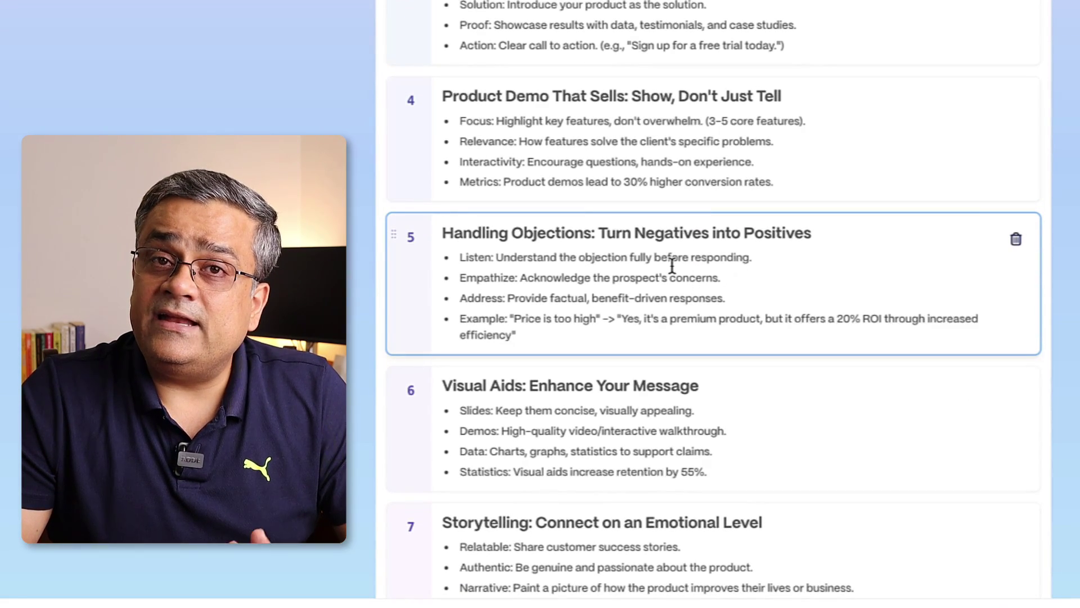
# Step: Open the complete theme collection for the presentation and browse the standard themes
pyautogui.scroll(-10, 672, 264)
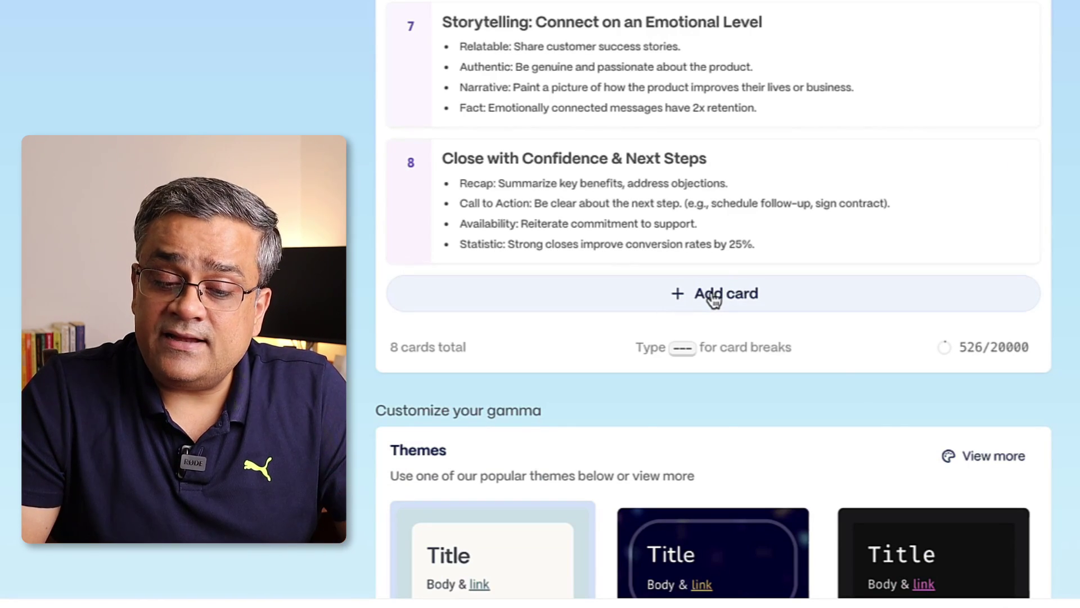
pyautogui.scroll(-7, 527, 21)
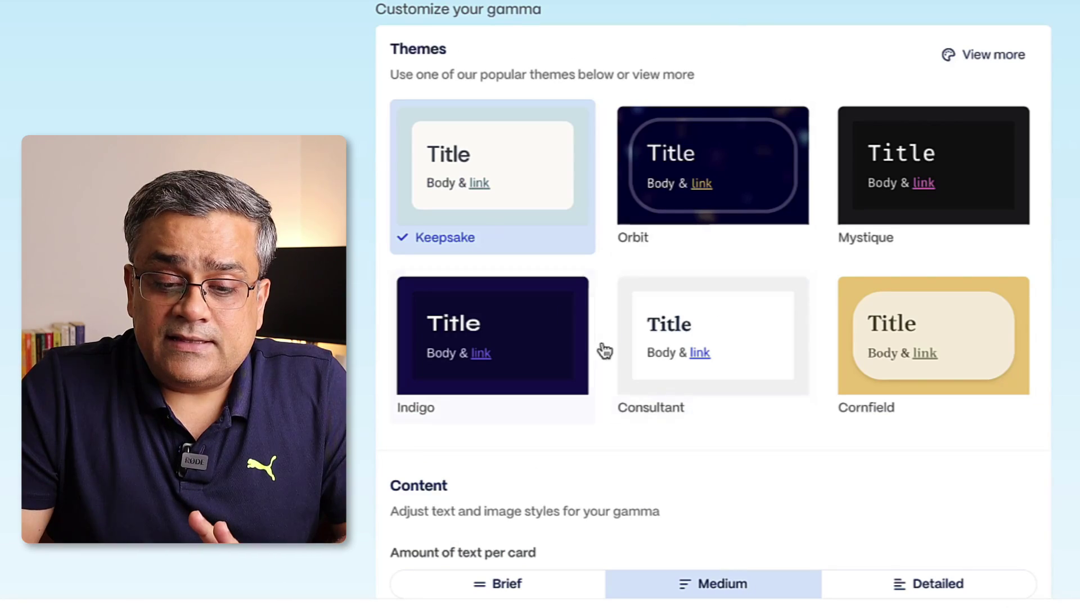
pyautogui.click(1000, 56)
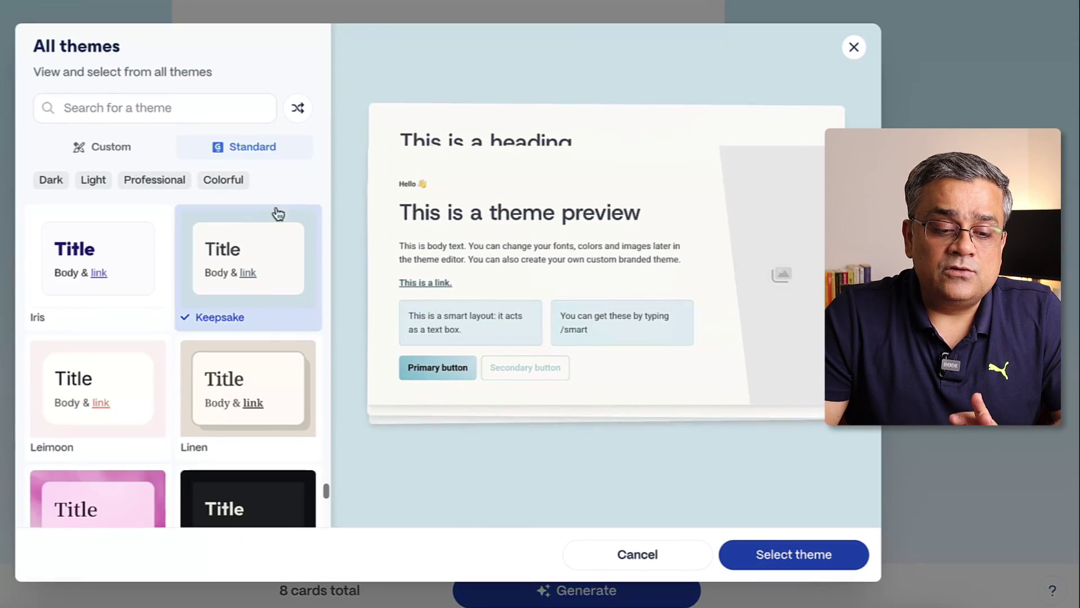
pyautogui.scroll(-10, 182, 213)
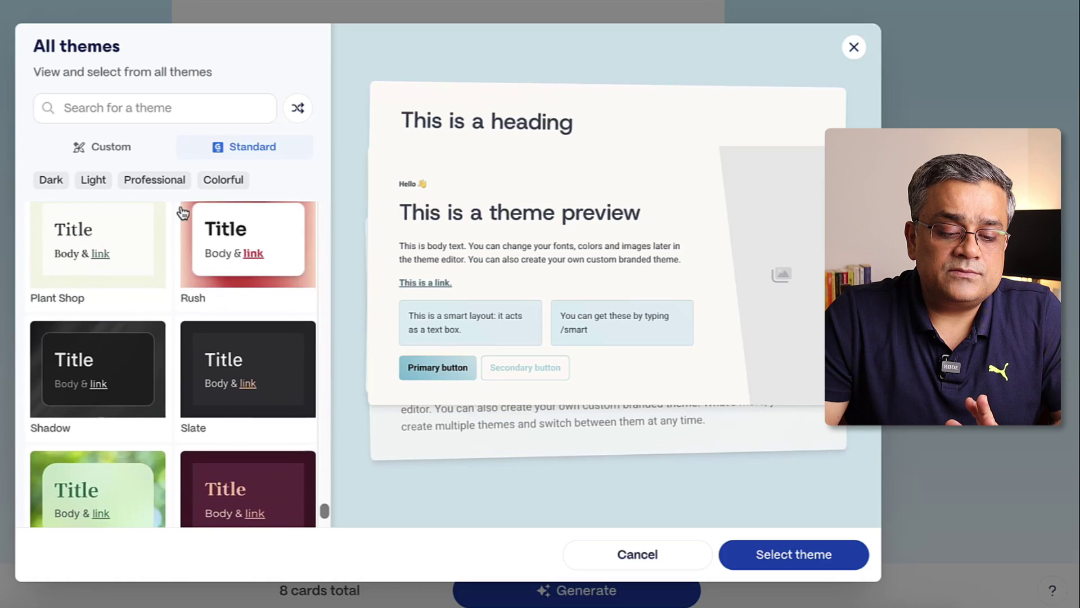
pyautogui.scroll(10, 182, 212)
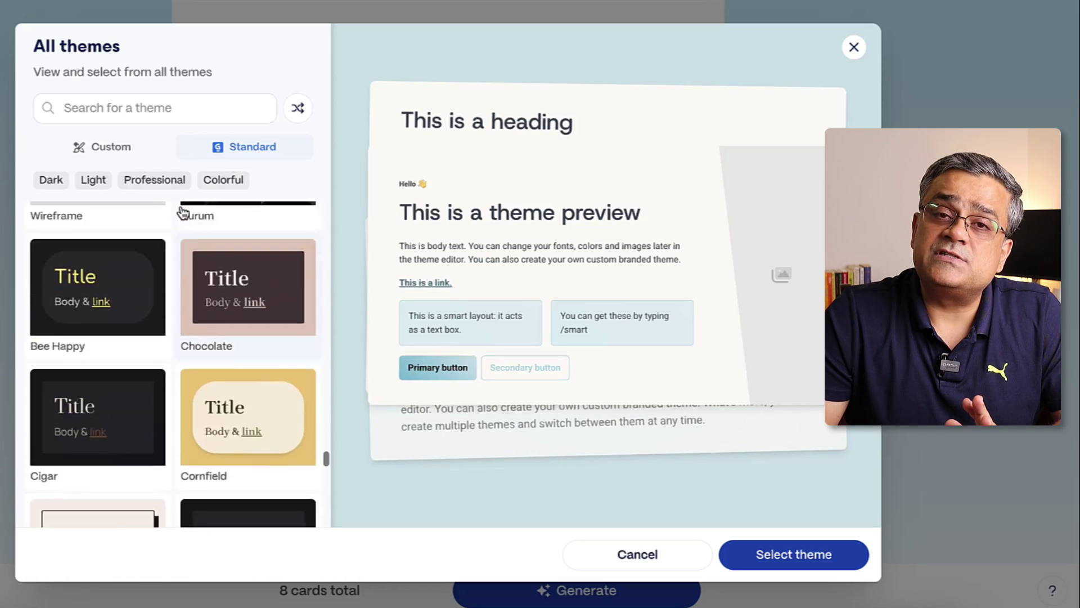
pyautogui.scroll(10, 182, 213)
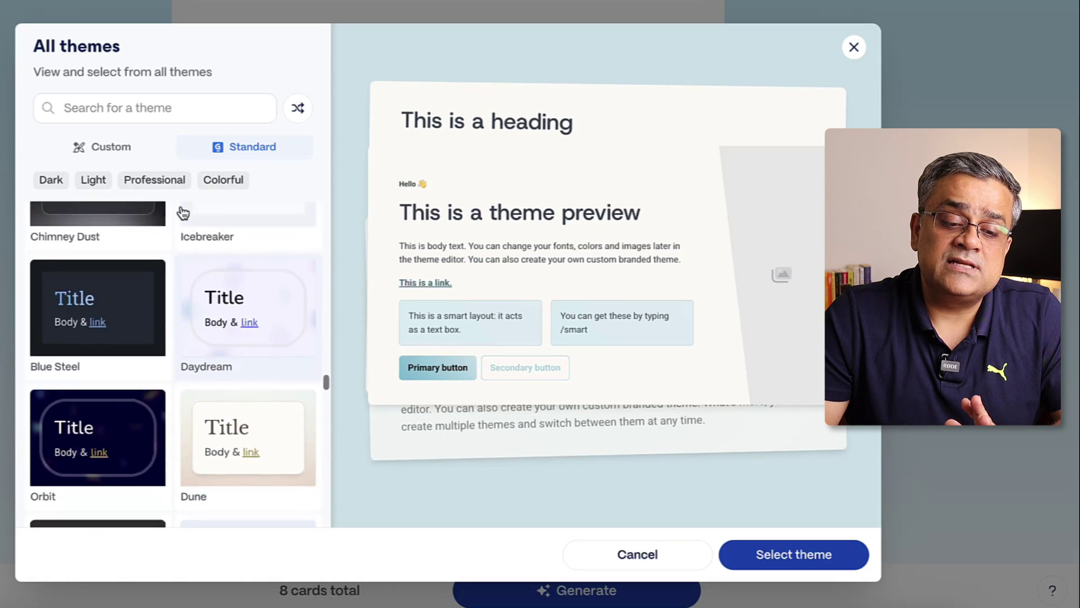
pyautogui.scroll(10, 183, 213)
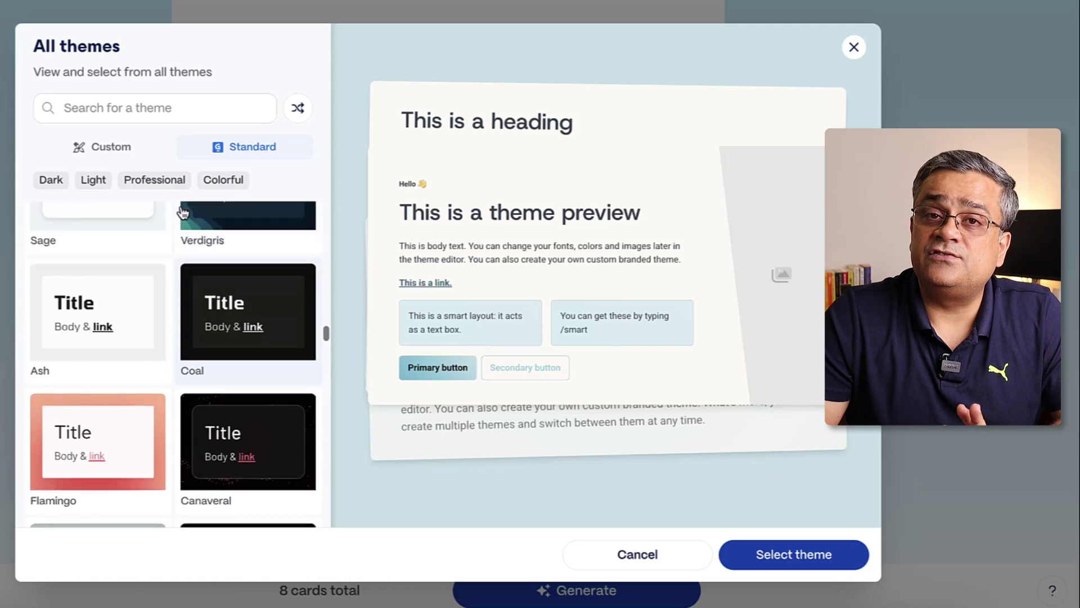
pyautogui.scroll(2, 182, 213)
# Step: Filter the themes to Dark and apply the Blues theme to the presentation
pyautogui.click(51, 180)
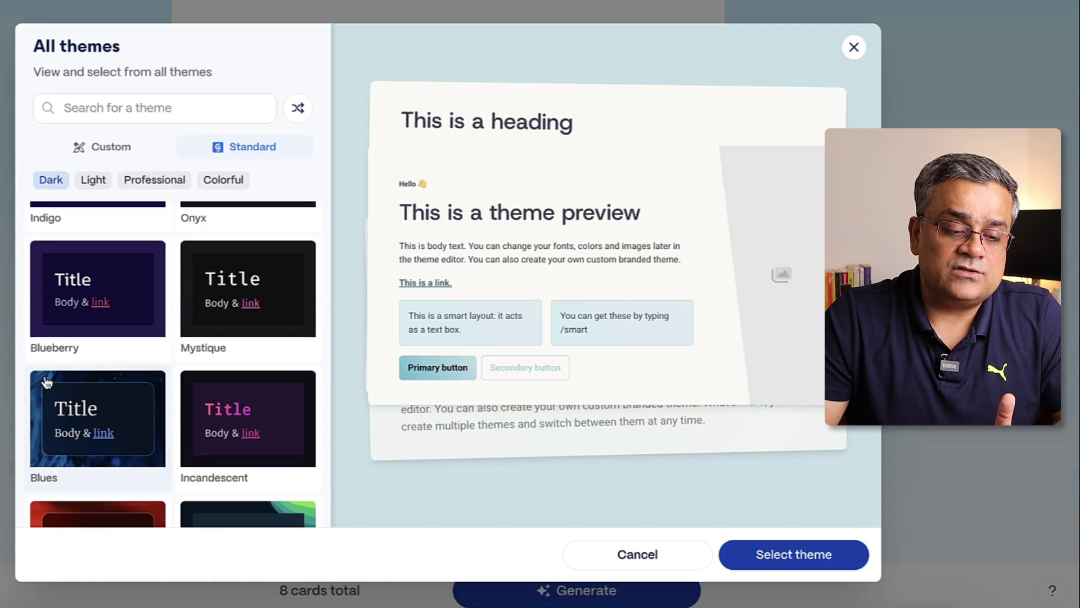
pyautogui.click(47, 381)
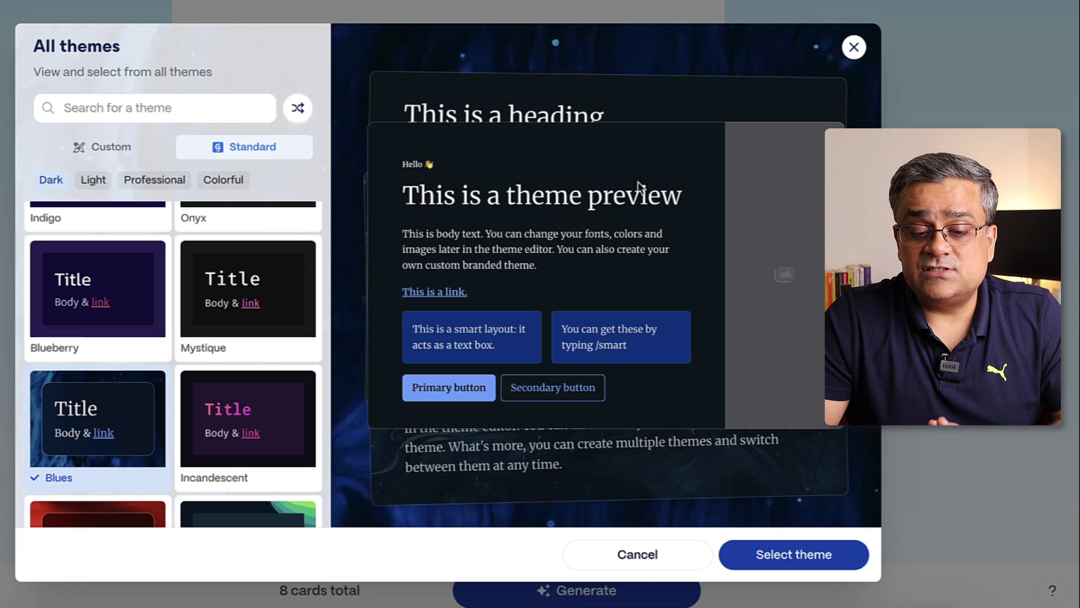
pyautogui.scroll(-3, 84, 257)
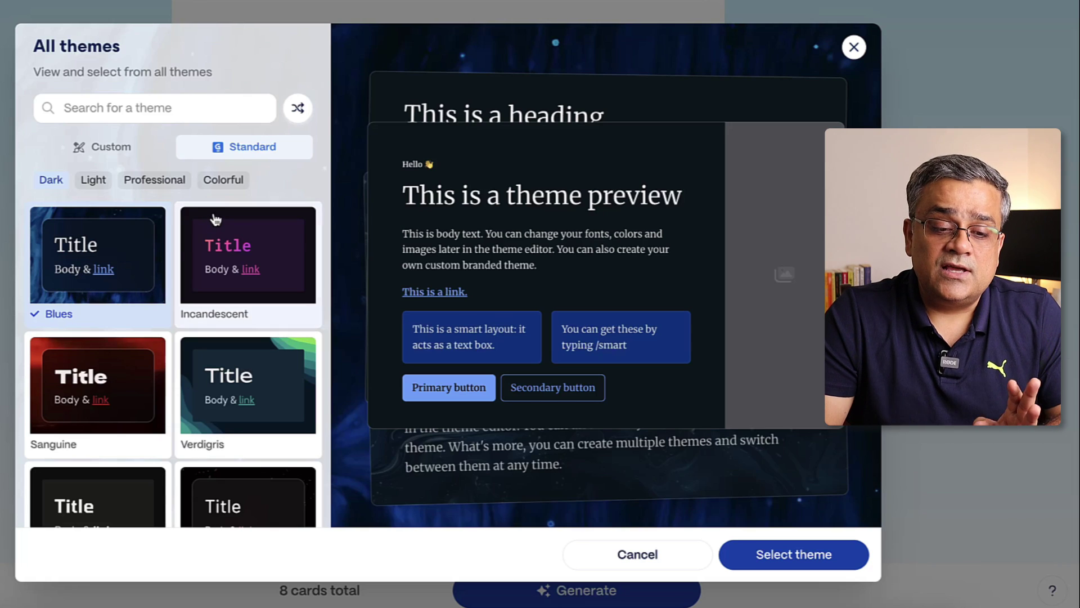
pyautogui.scroll(2, 212, 222)
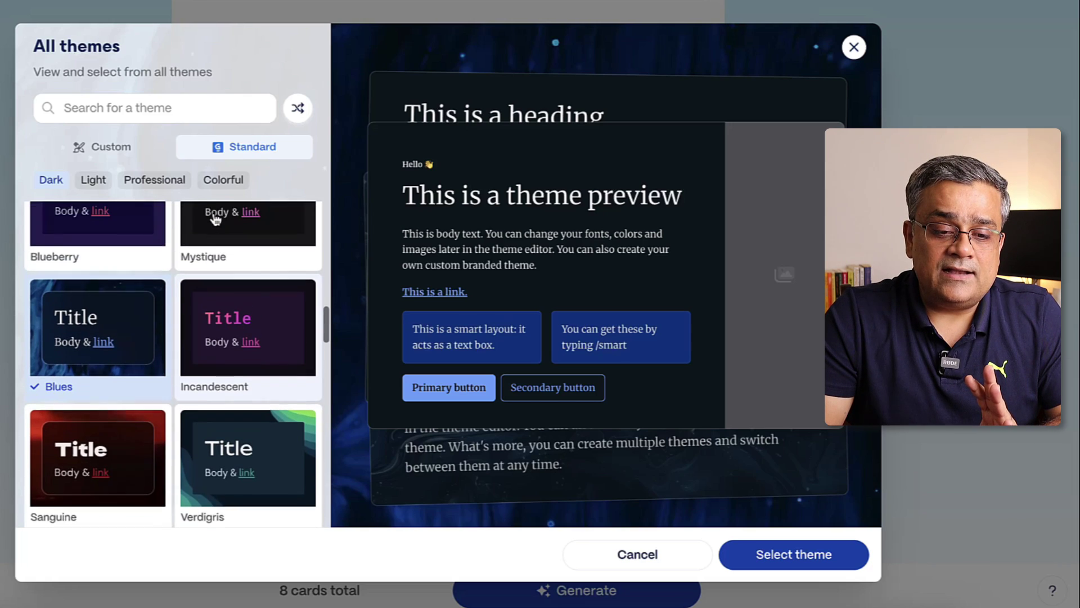
pyautogui.click(779, 558)
# Step: Choose AI images as the image source for the presentation
pyautogui.scroll(-1, 775, 169)
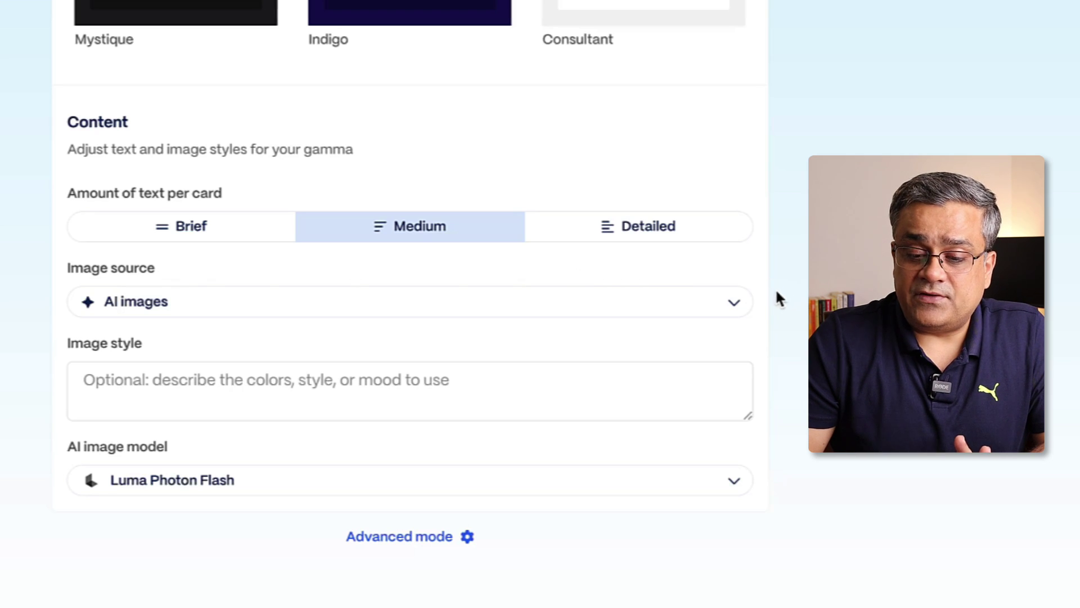
pyautogui.click(731, 304)
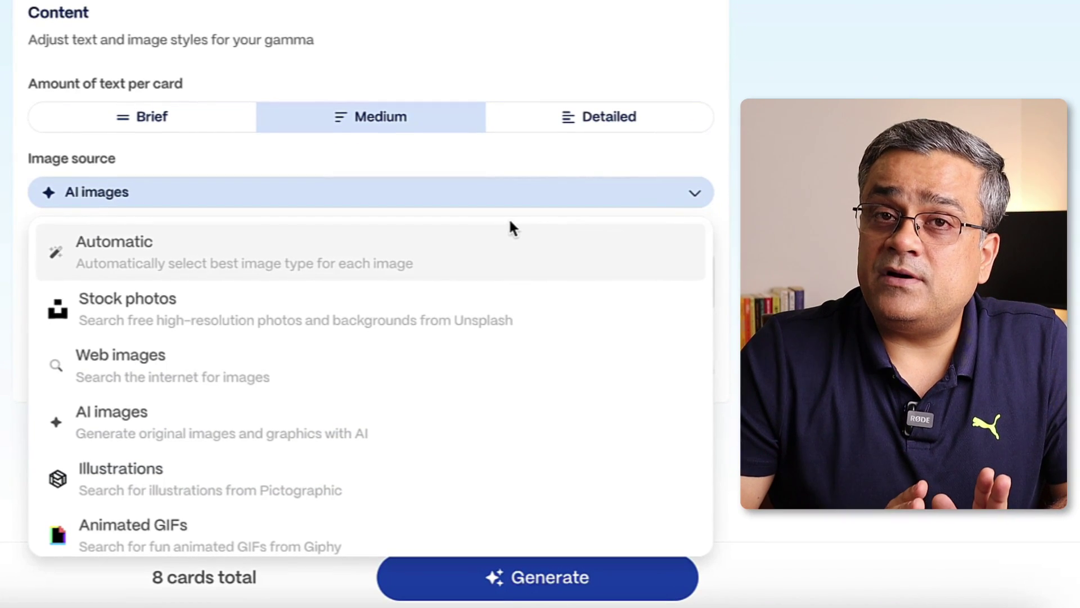
pyautogui.scroll(-2, 117, 338)
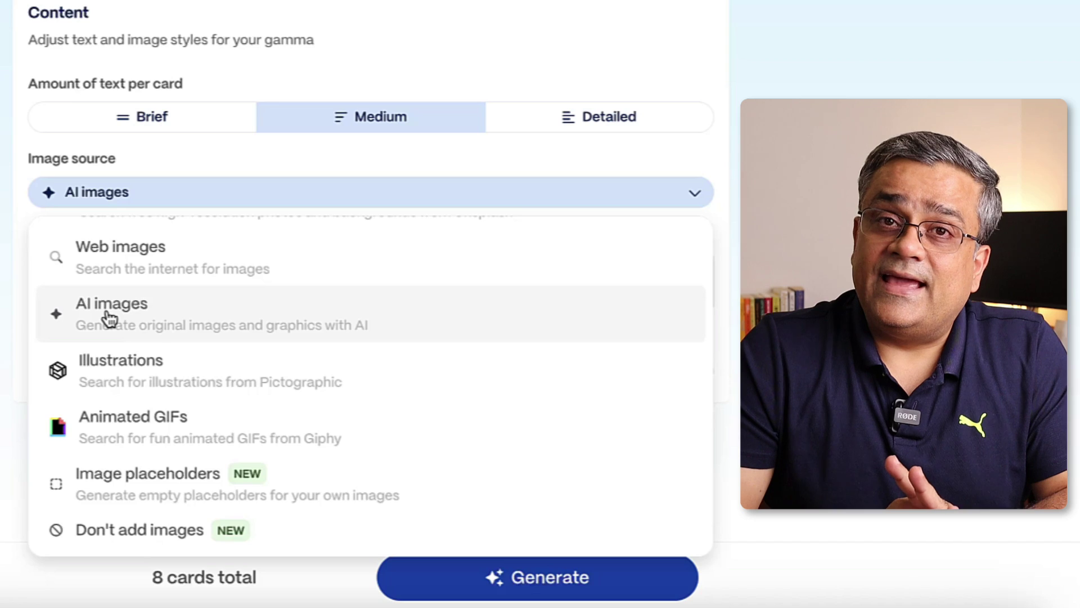
pyautogui.click(110, 319)
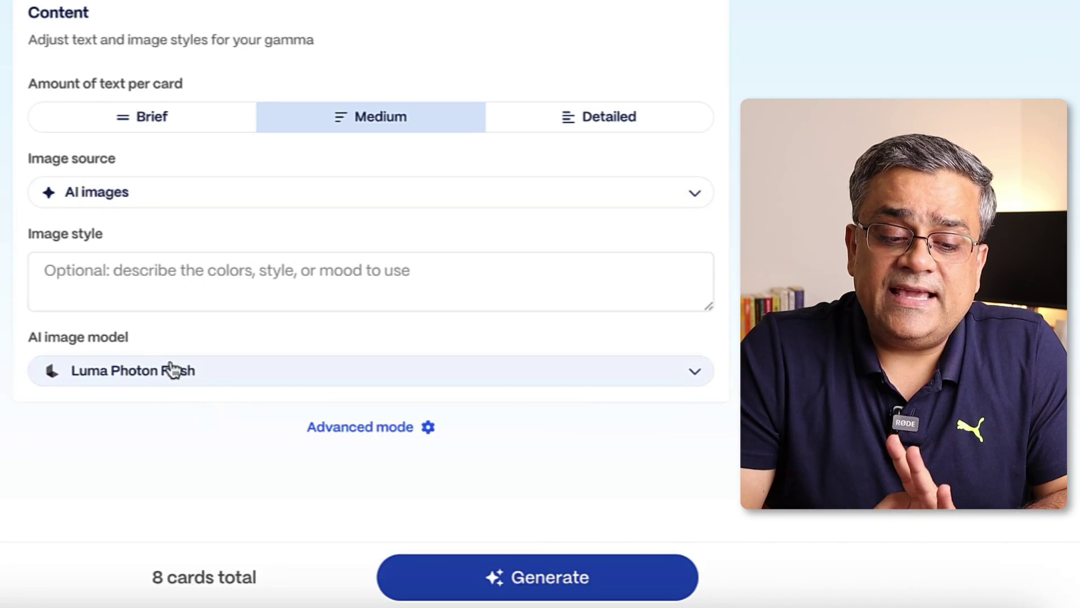
# Step: Review the available AI image models and set the image style to "Ultra Photo realistic"
pyautogui.click(698, 375)
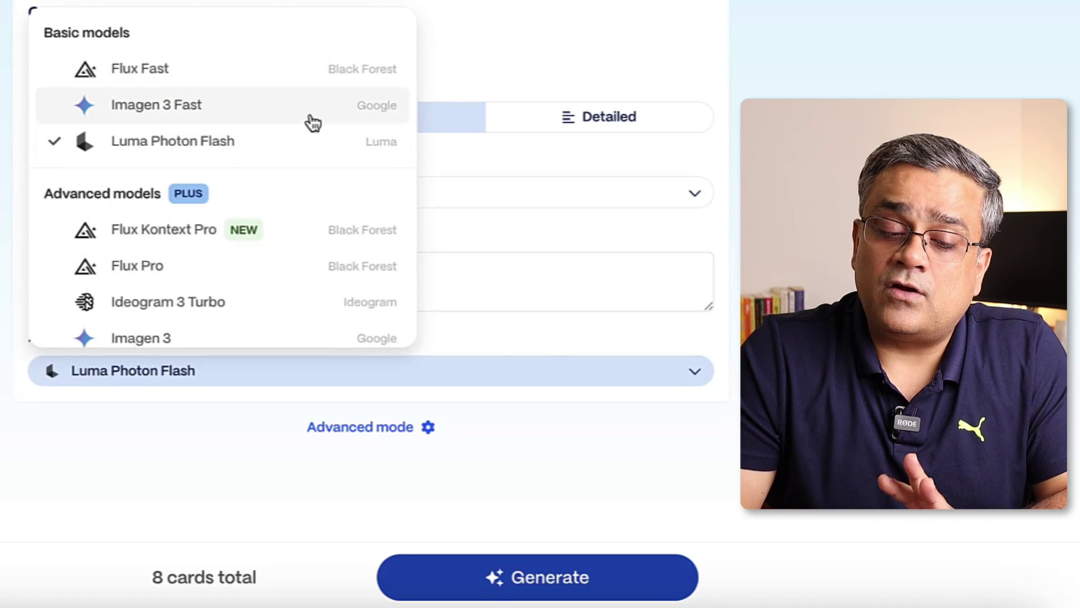
pyautogui.scroll(-5, 176, 121)
pyautogui.scroll(5, 136, 148)
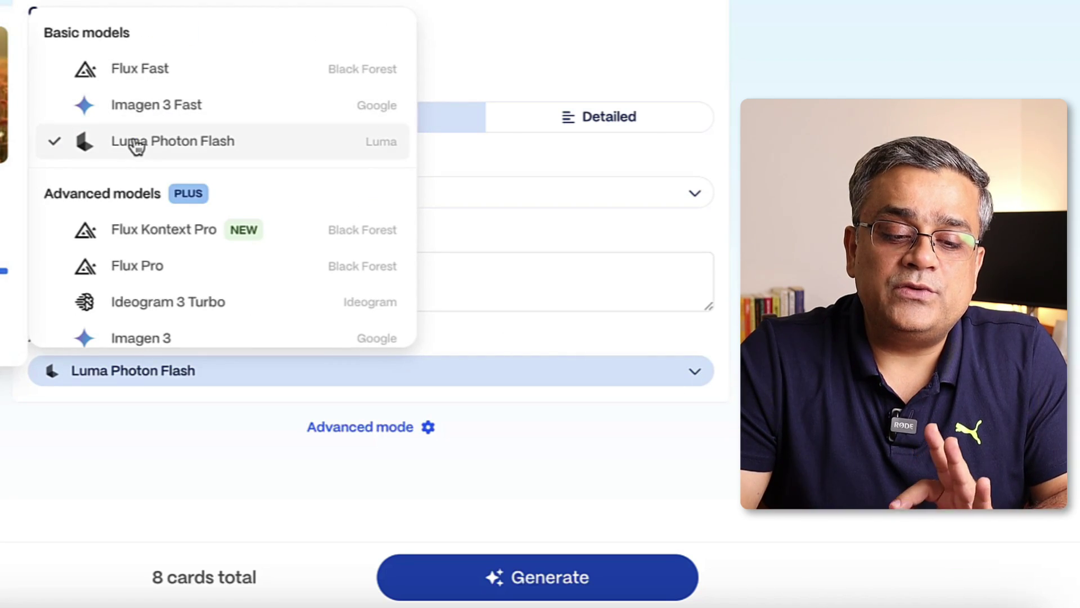
pyautogui.click(246, 288)
pyautogui.write('Ultra Photo realistic')
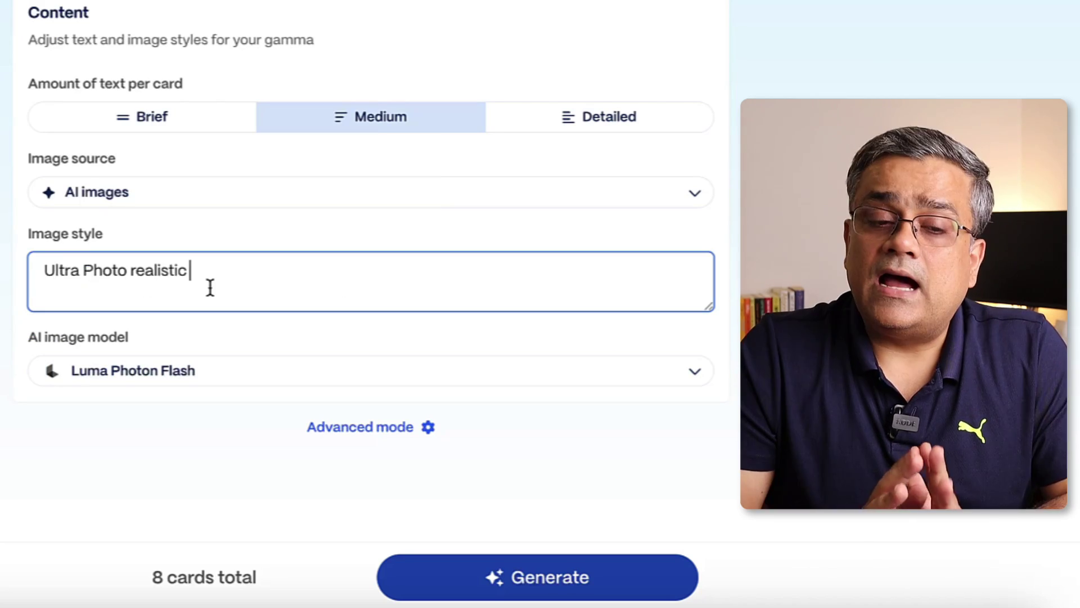